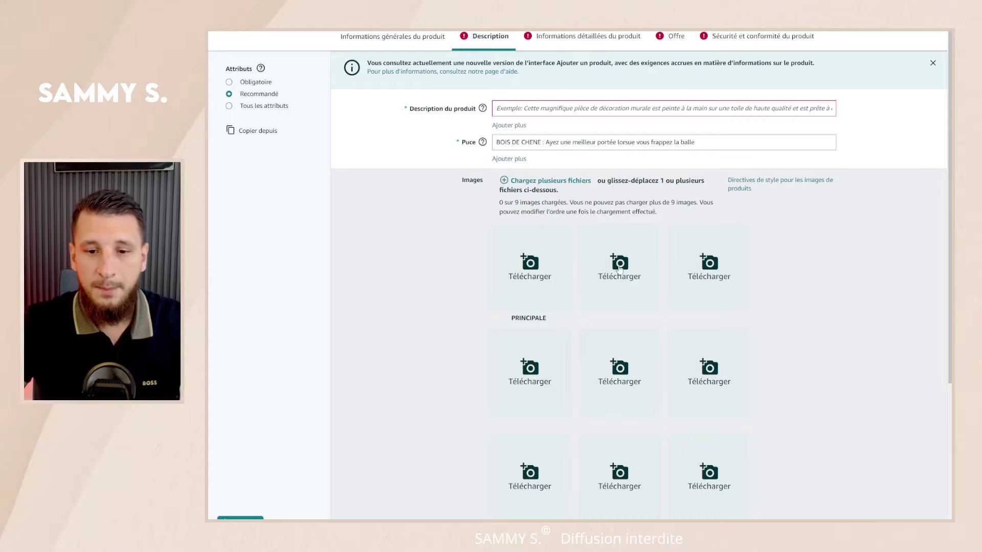
Examine the product image slots and the attribute fields in the detailed product information, including handle material and item dimensions
scroll(543, 273, down, 2)
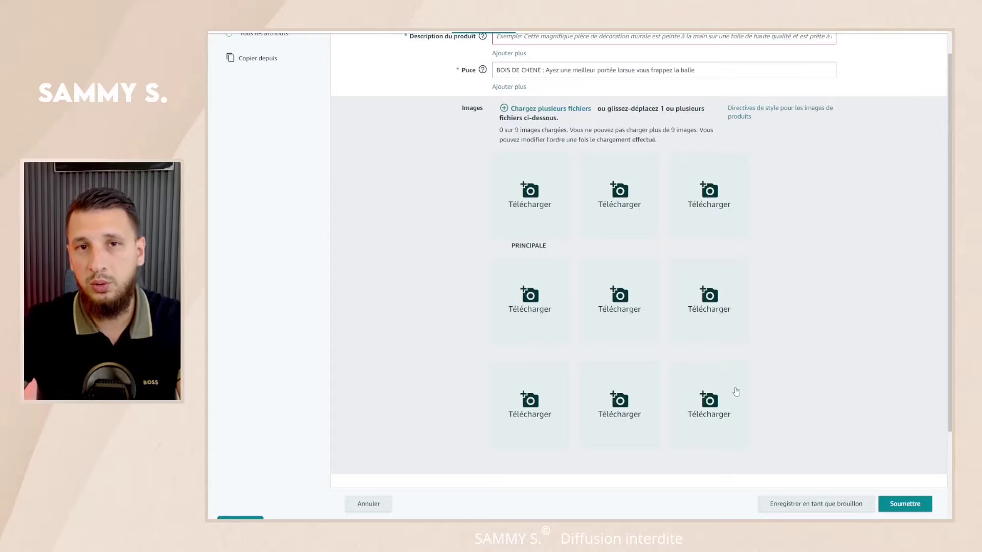
scroll(775, 320, up, 2)
click(583, 38)
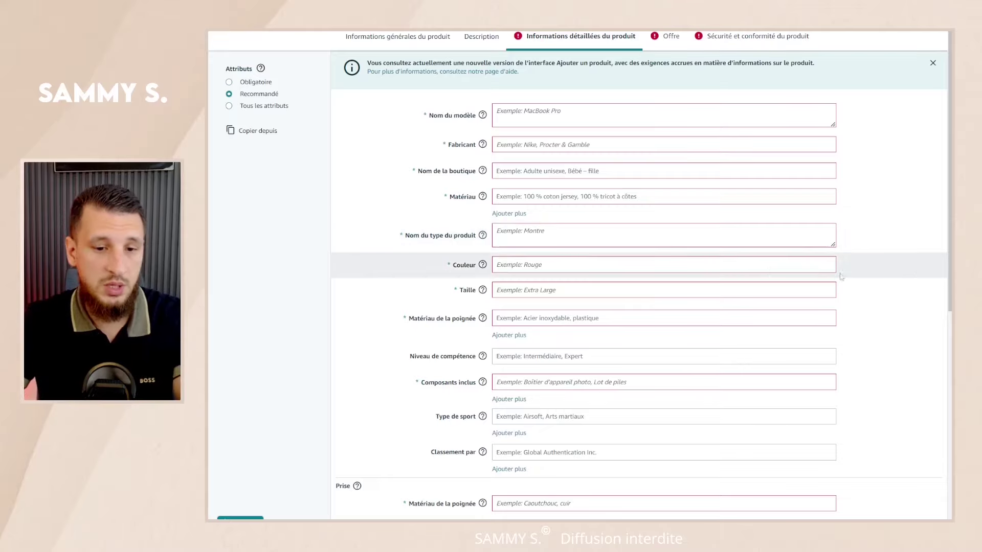
scroll(716, 256, down, 2)
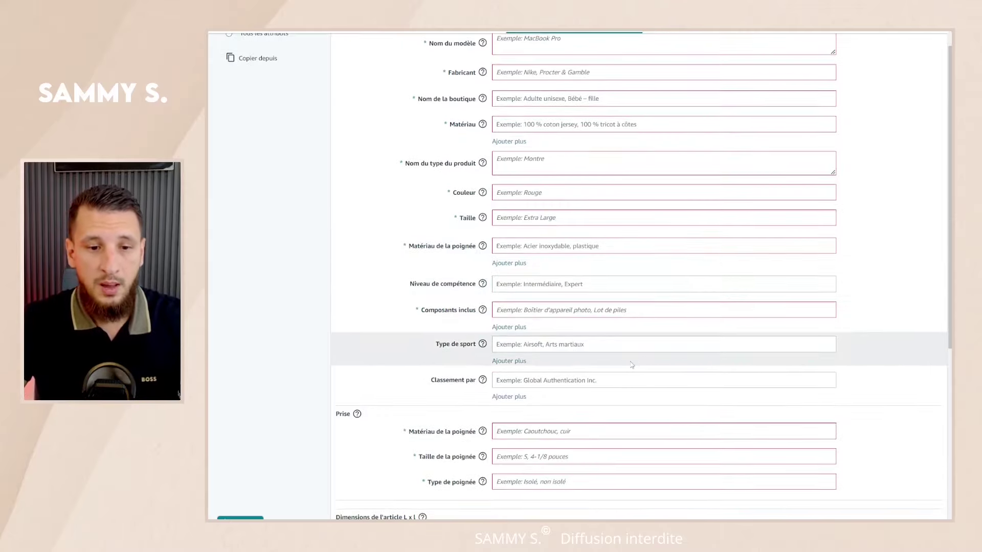
scroll(603, 378, down, 5)
scroll(593, 380, up, 6)
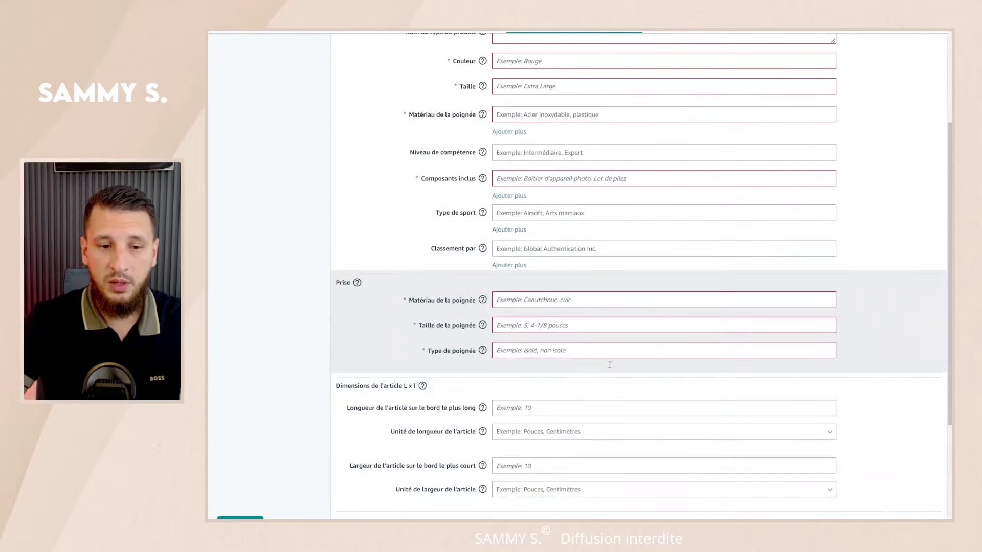
scroll(620, 370, up, 1)
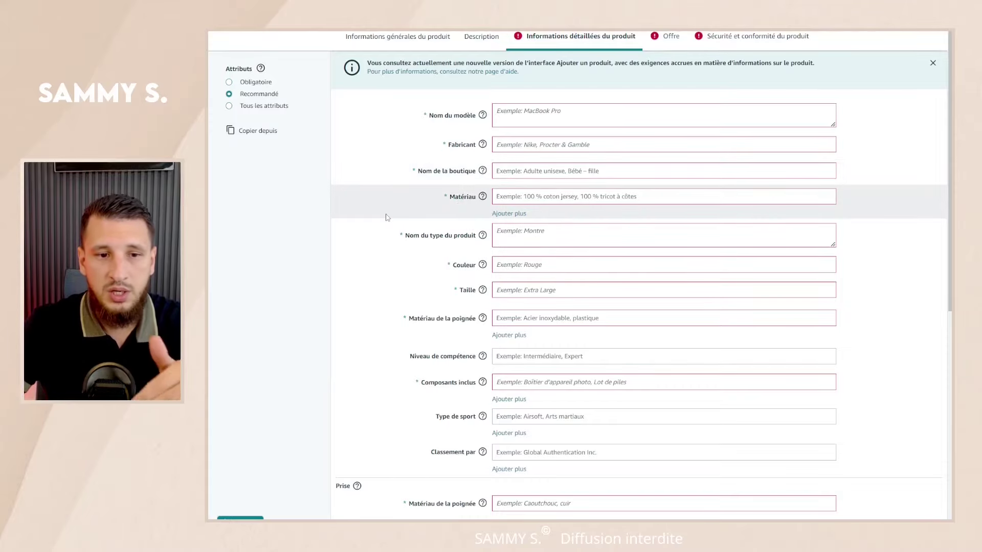
scroll(401, 197, down, 2)
scroll(402, 198, up, 2)
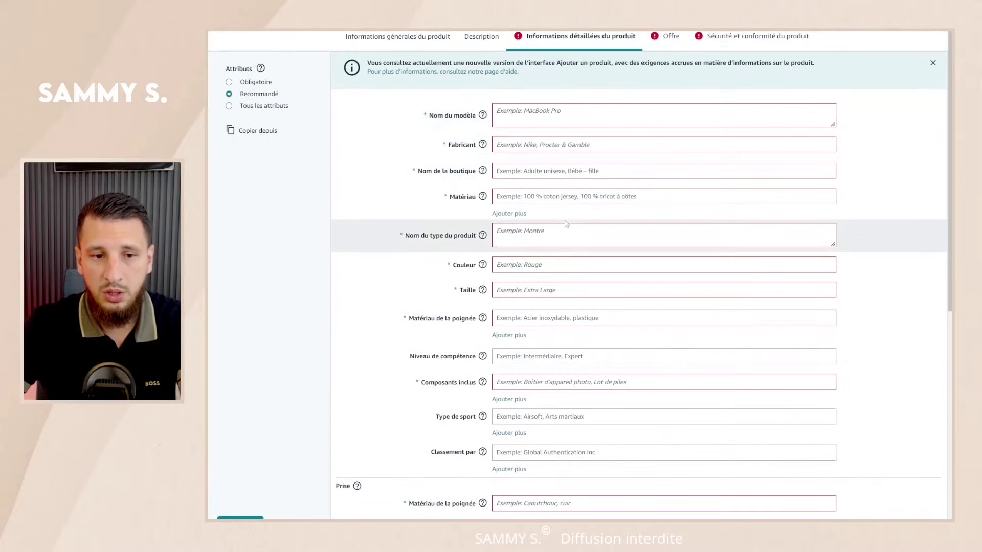
scroll(549, 218, down, 3)
click(501, 193)
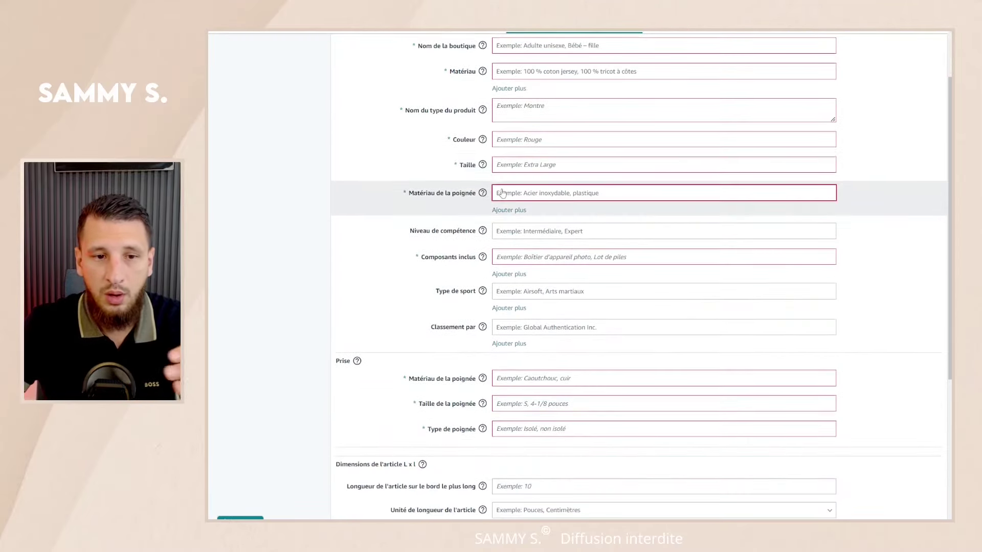
scroll(551, 158, down, 1)
scroll(551, 158, down, 1)
scroll(585, 321, down, 1)
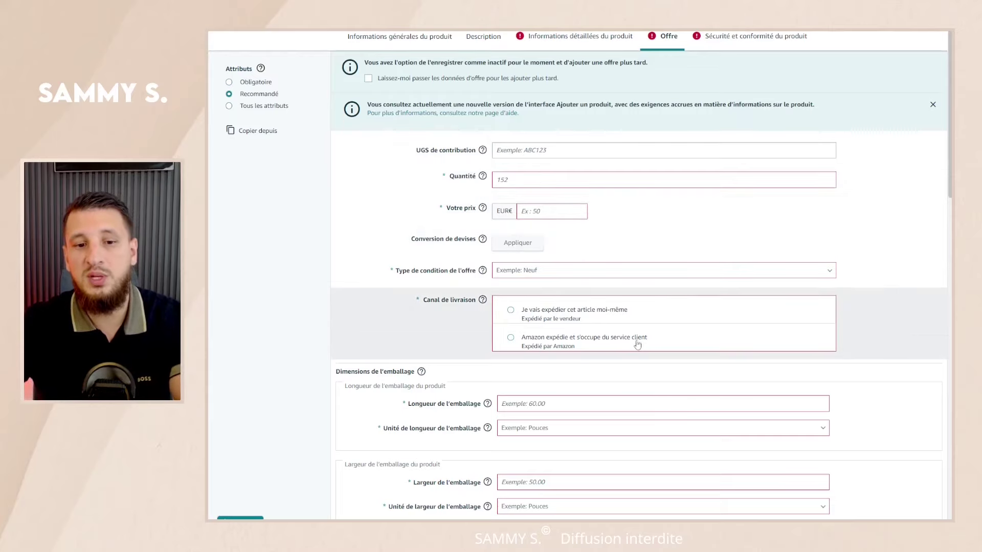
In the offer, choose fulfilment and customer service by Amazon and set the price to 25 EUR
click(511, 339)
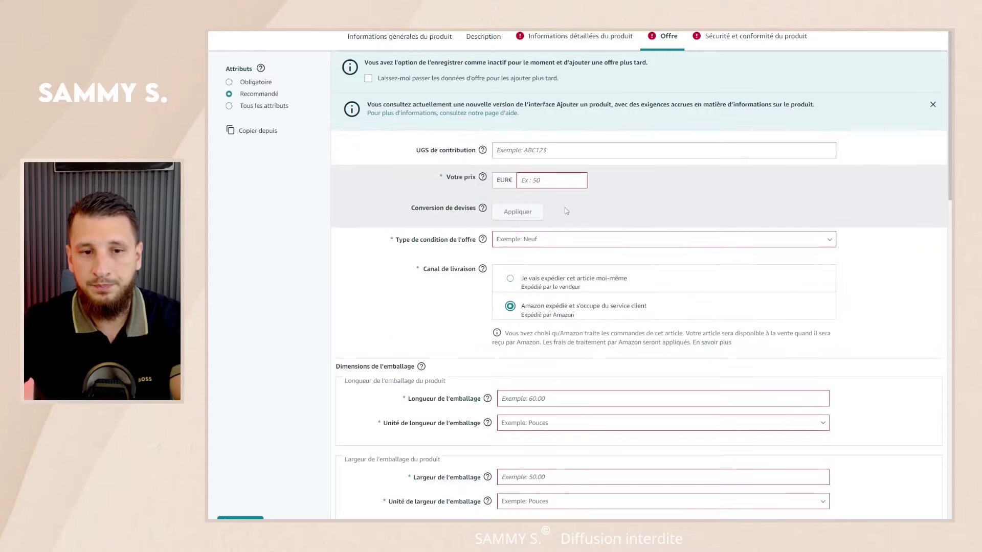
mouse_move(483, 152)
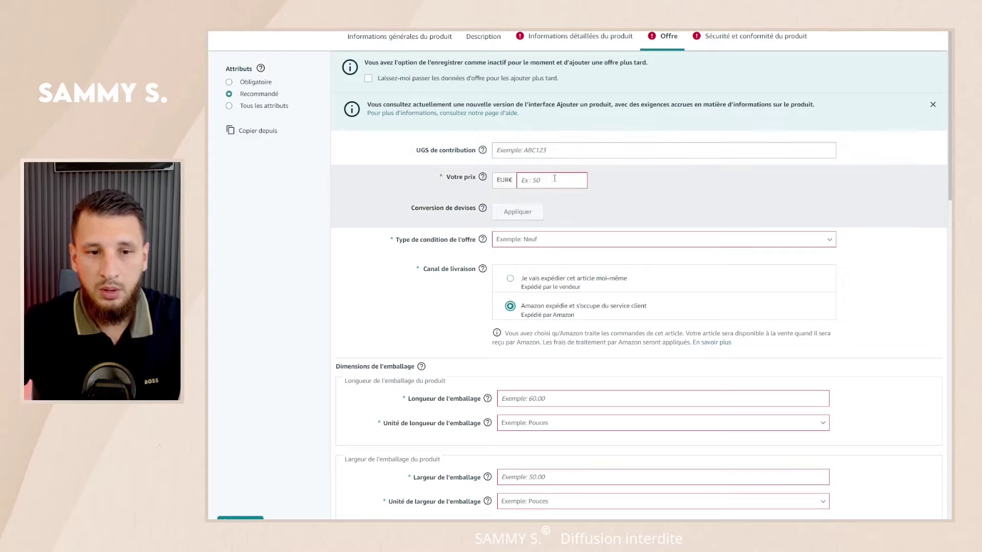
click(578, 179)
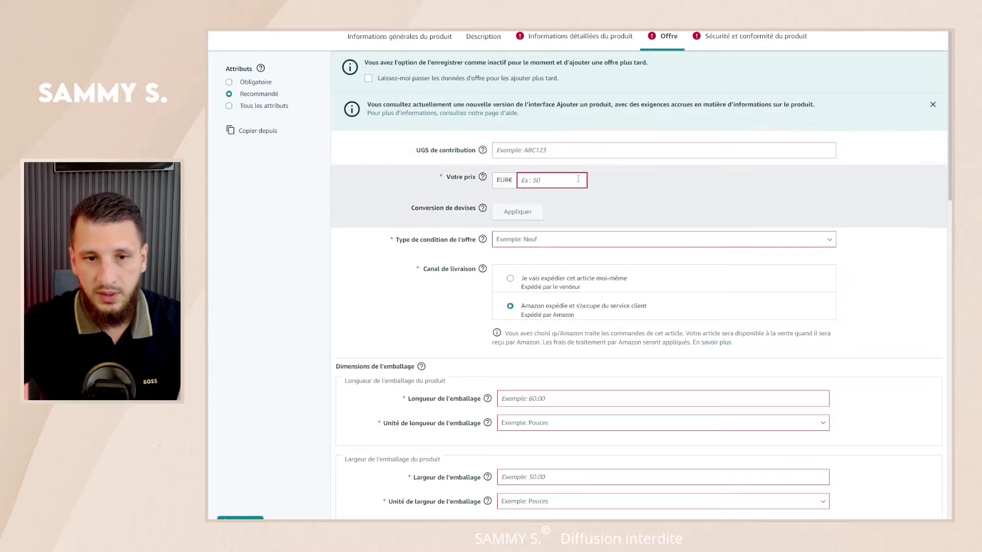
text(25)
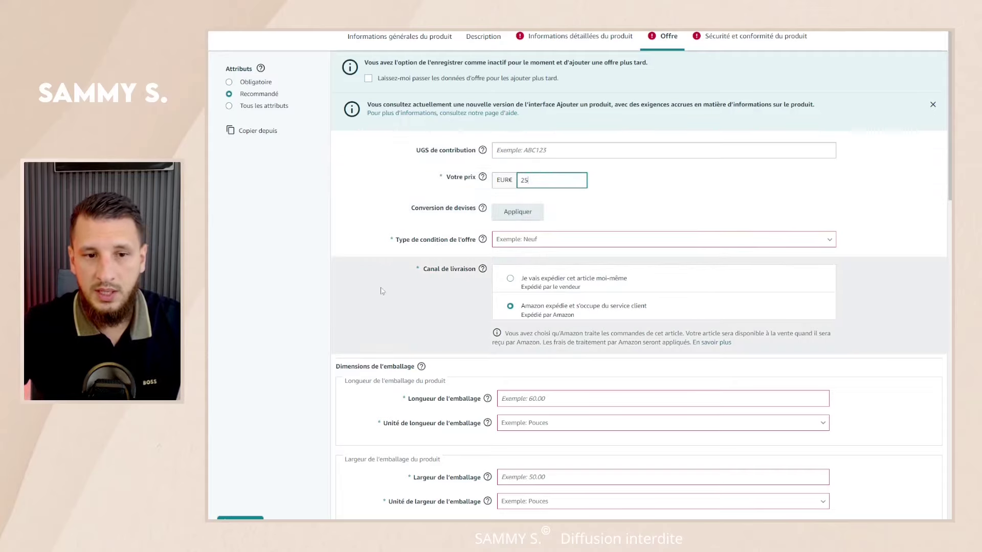
Set the offer's condition type to Nouveau and look over the package dimension fields
click(518, 239)
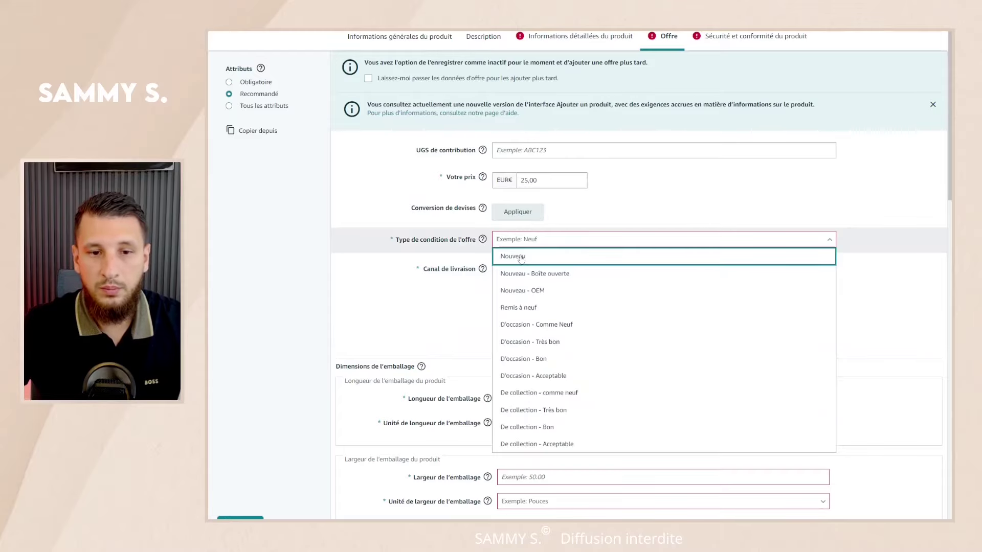
click(521, 257)
scroll(596, 261, down, 5)
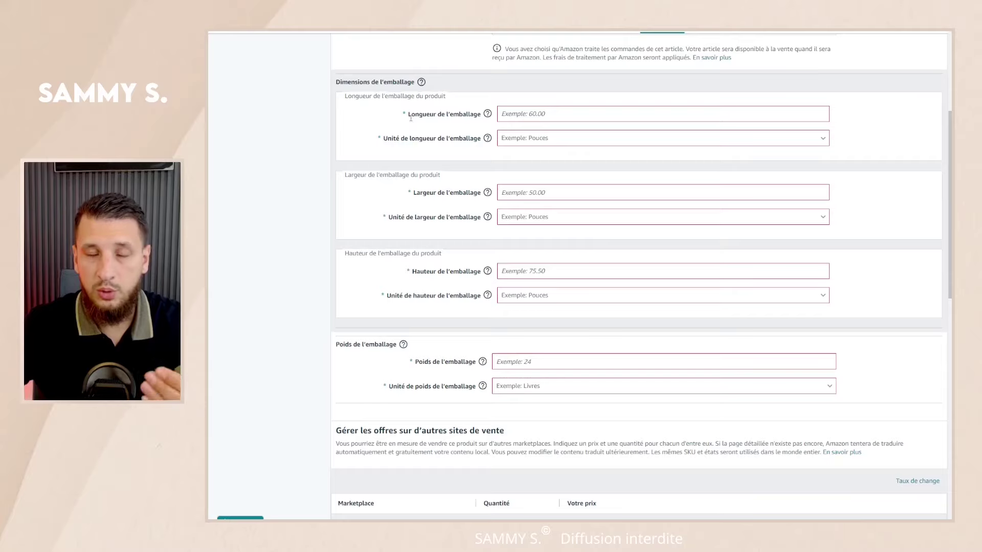
mouse_move(420, 85)
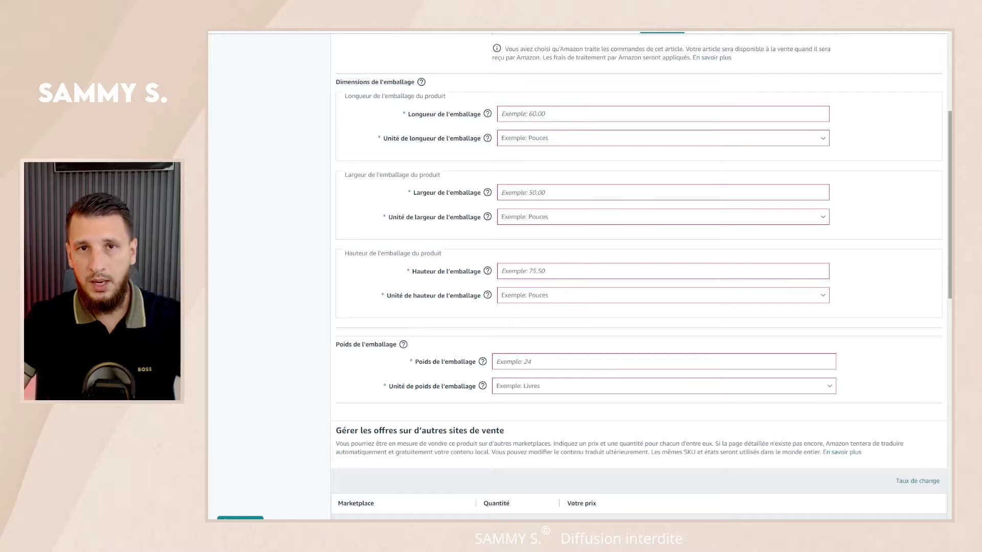
Enable the Espagne marketplace for the offer, keeping Royaume-Uni enabled
scroll(792, 290, down, 8)
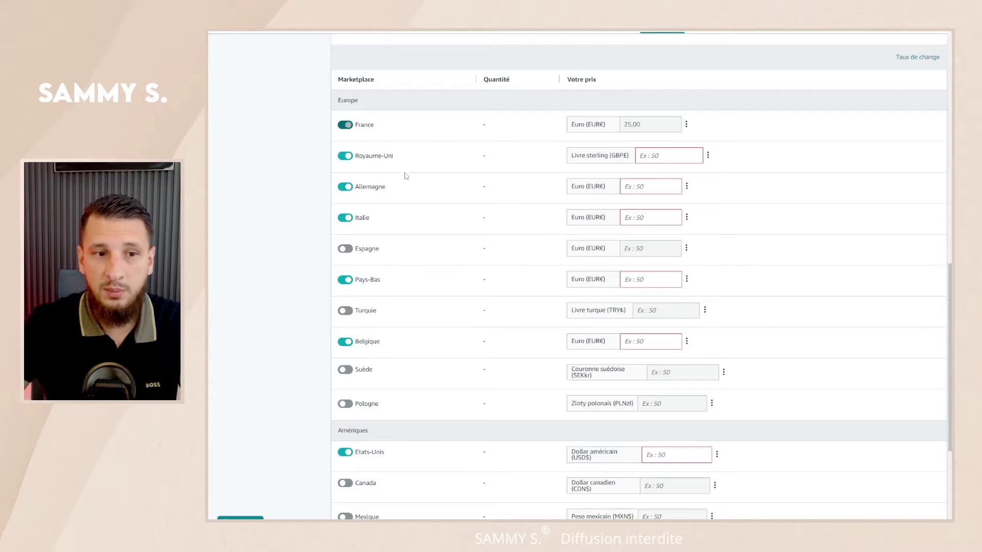
click(346, 156)
click(346, 156)
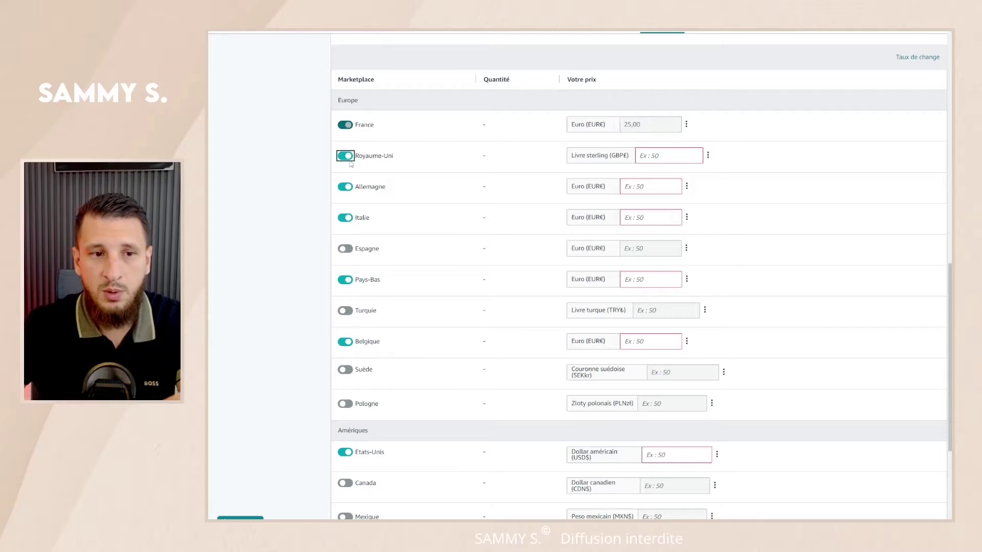
click(345, 249)
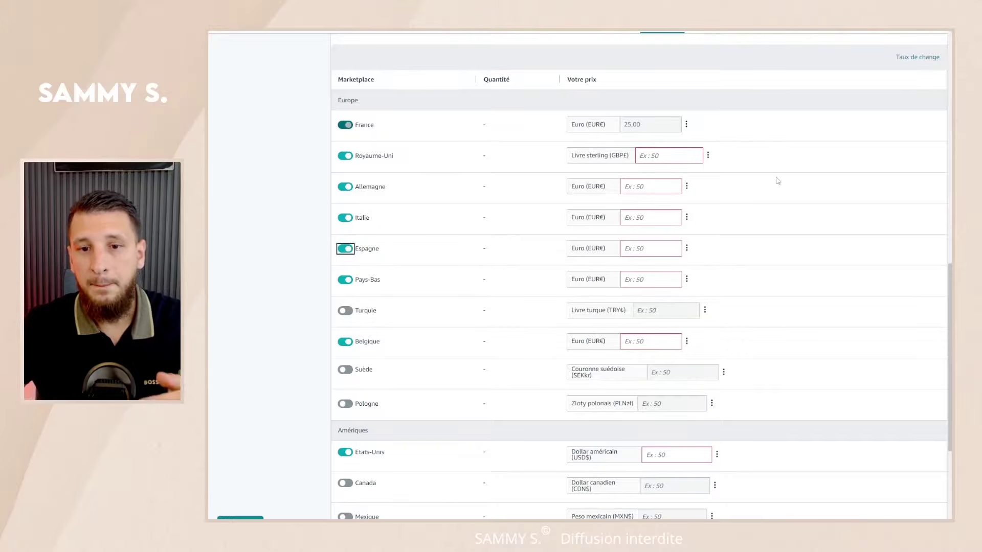
scroll(776, 180, up, 15)
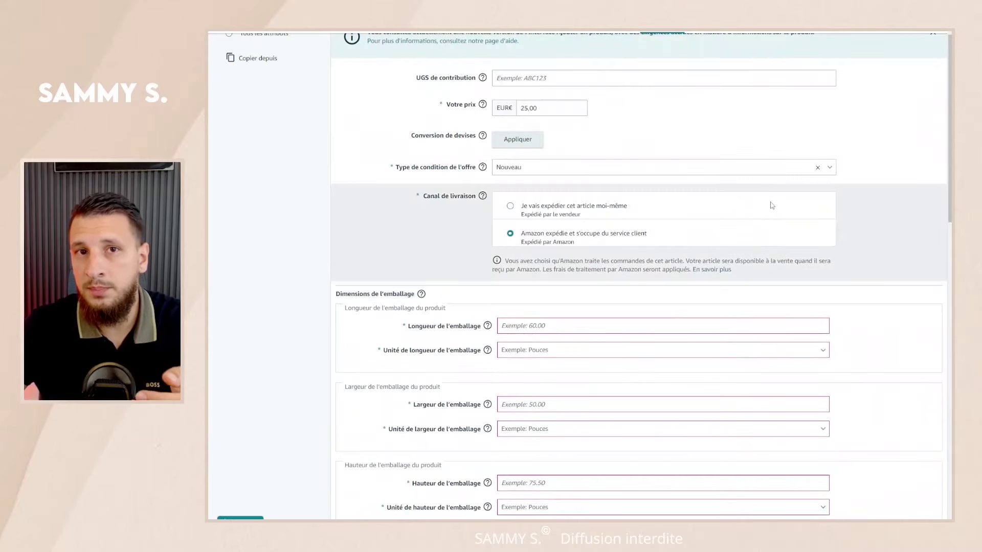
scroll(757, 202, down, 12)
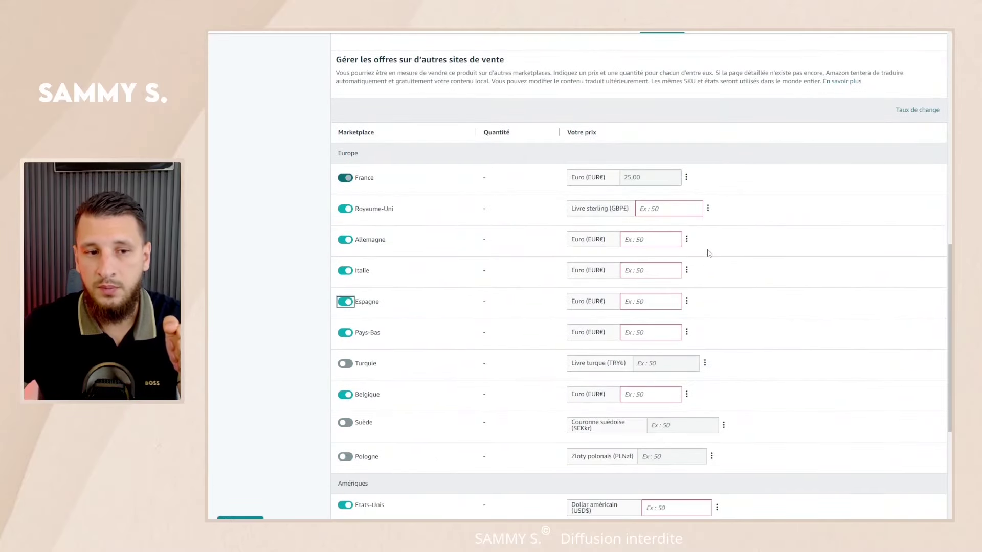
scroll(741, 307, down, 5)
scroll(771, 276, up, 8)
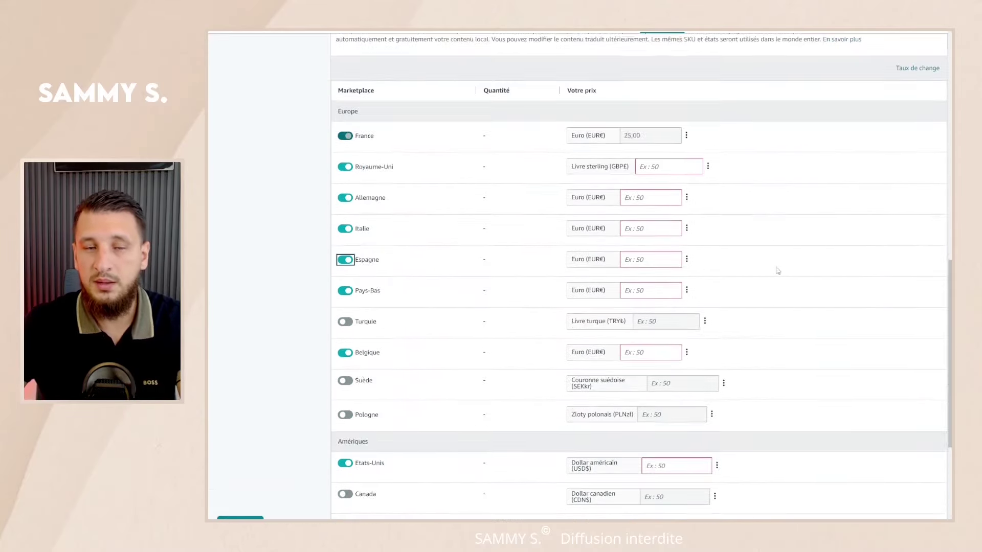
scroll(751, 317, down, 4)
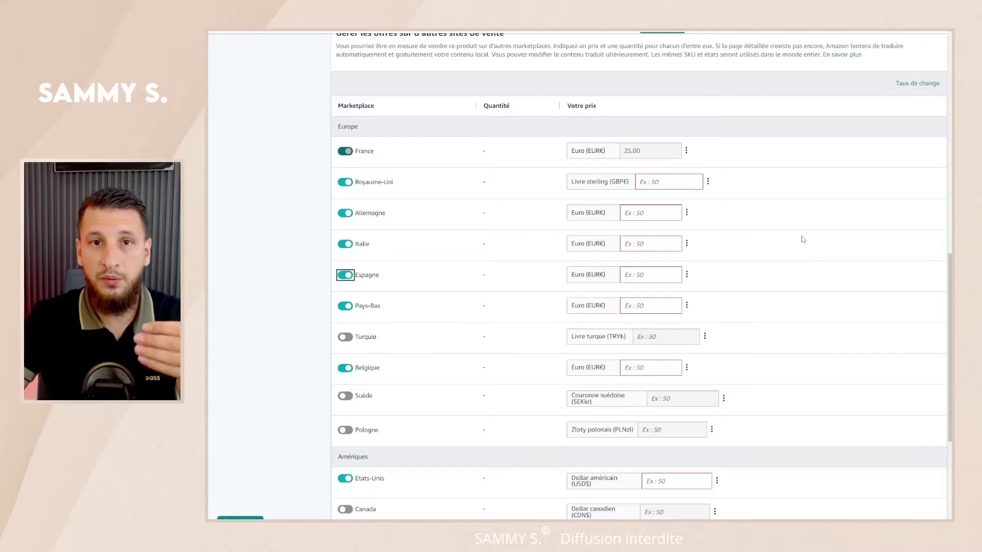
scroll(810, 234, up, 3)
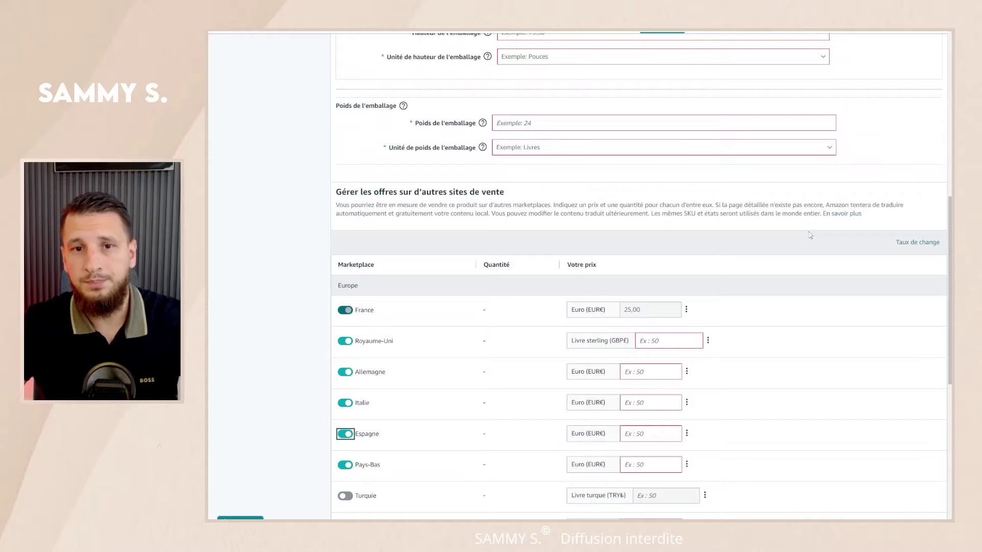
Set the dangerous goods regulation to Non applicable in the product safety and compliance information
click(738, 37)
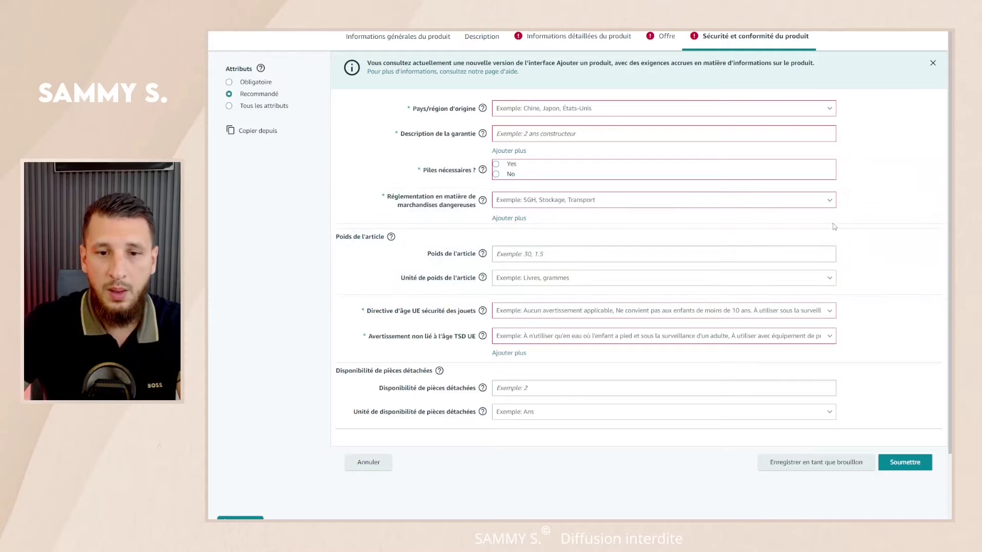
click(782, 203)
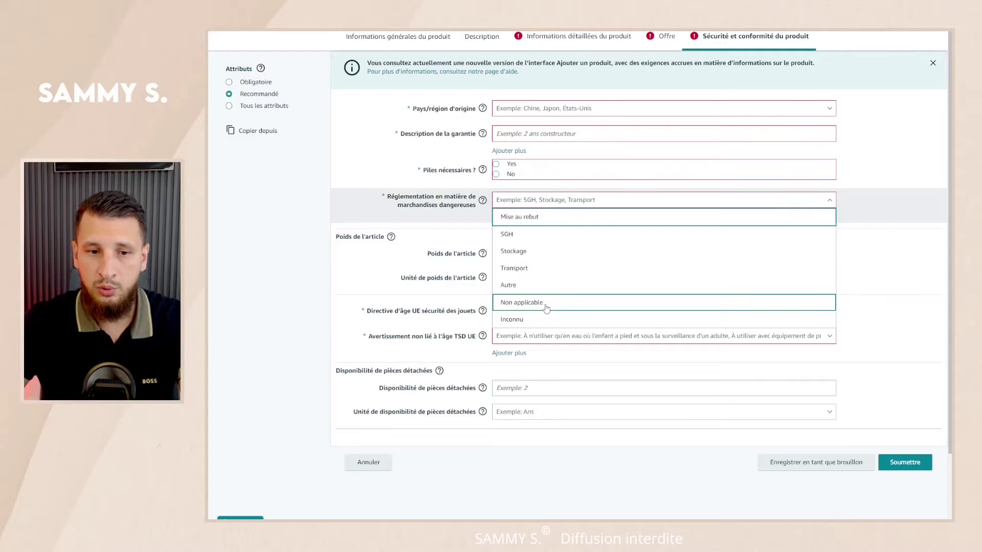
click(545, 305)
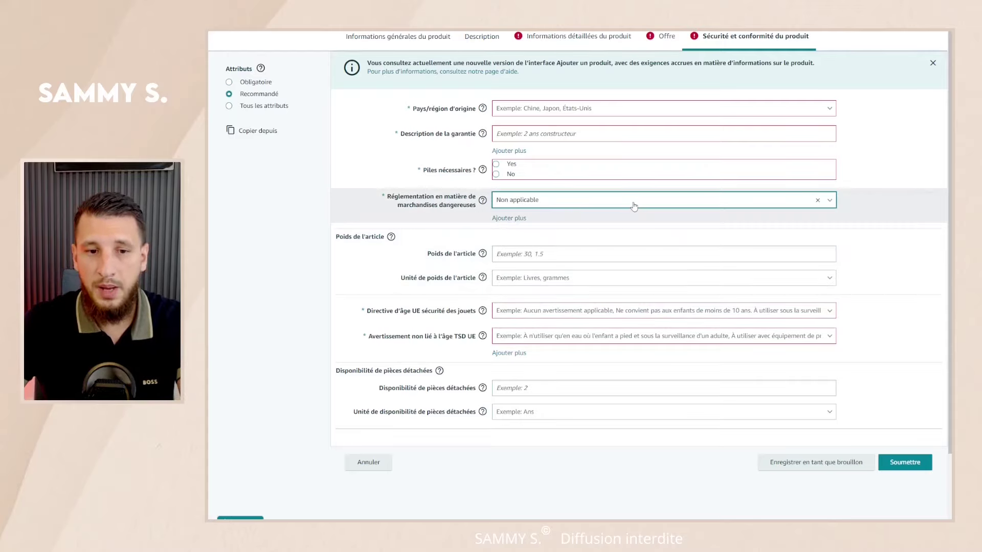
click(634, 205)
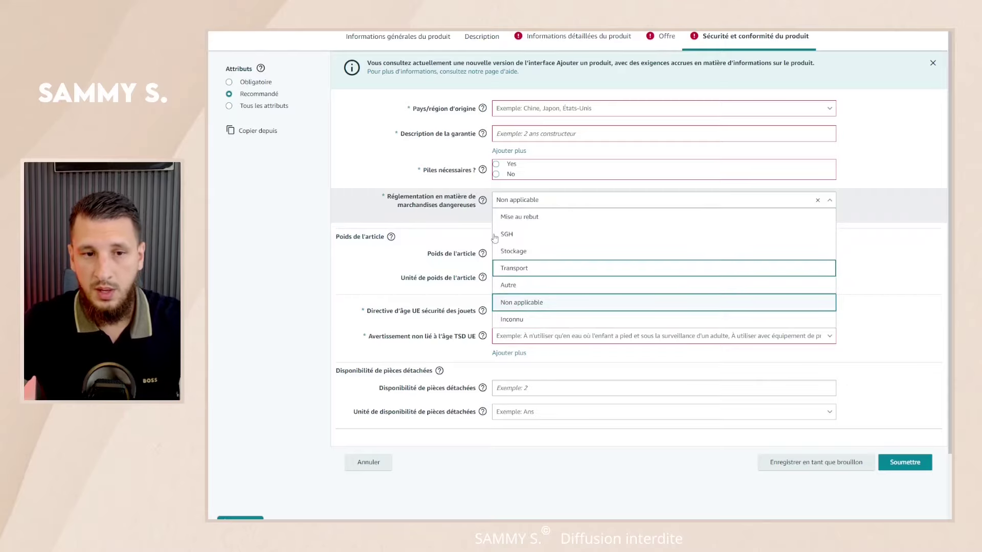
click(828, 201)
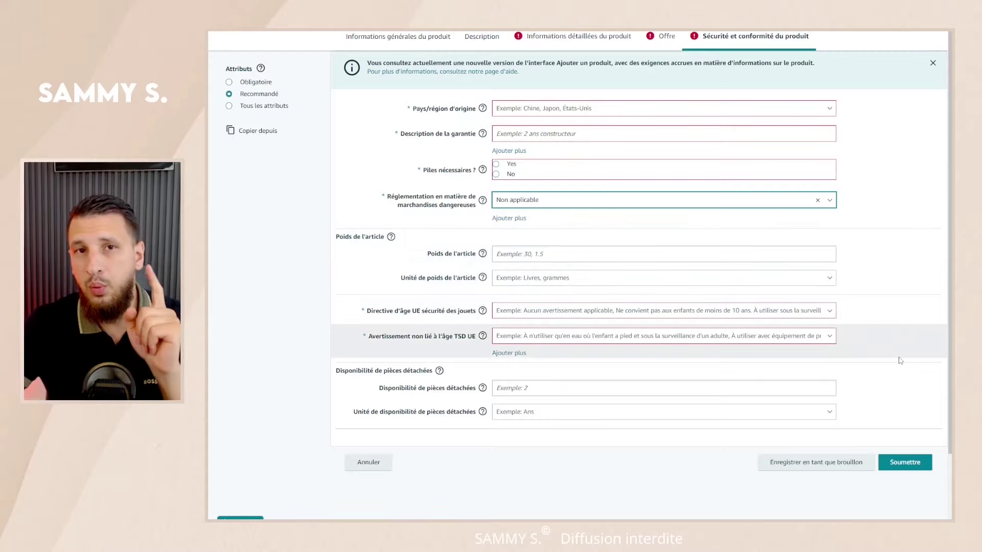
Review the listing's general product information and its description, bullet point and image slots
click(574, 41)
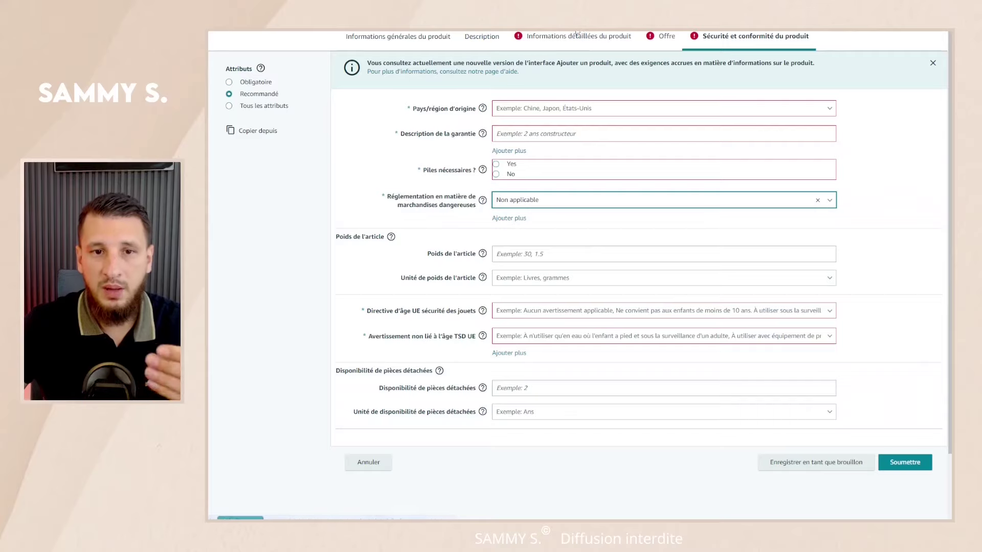
click(427, 39)
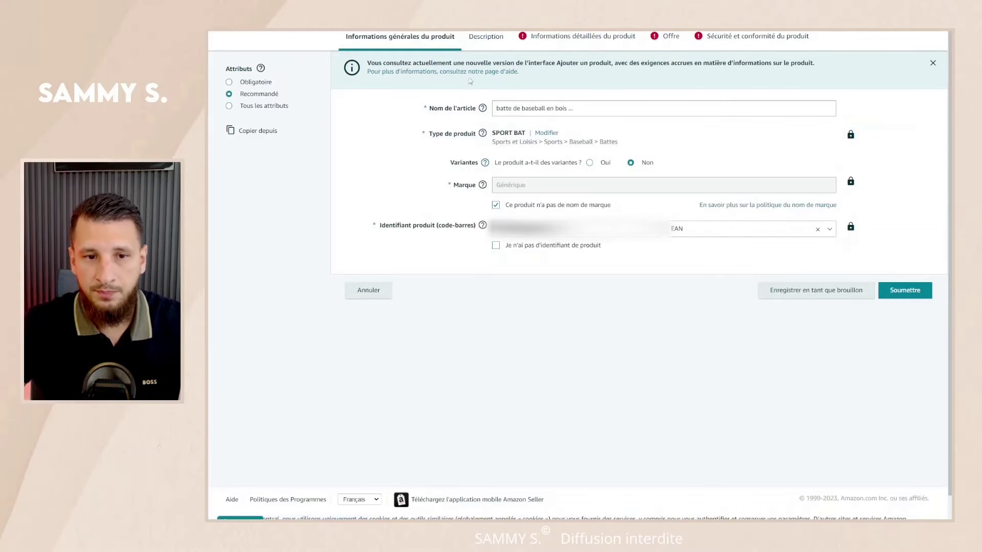
click(489, 35)
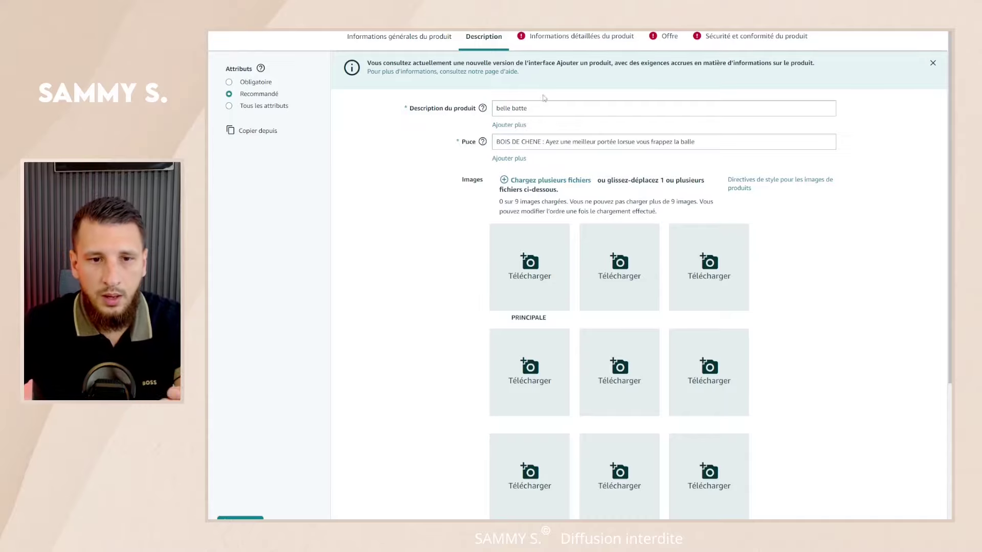
scroll(828, 215, down, 3)
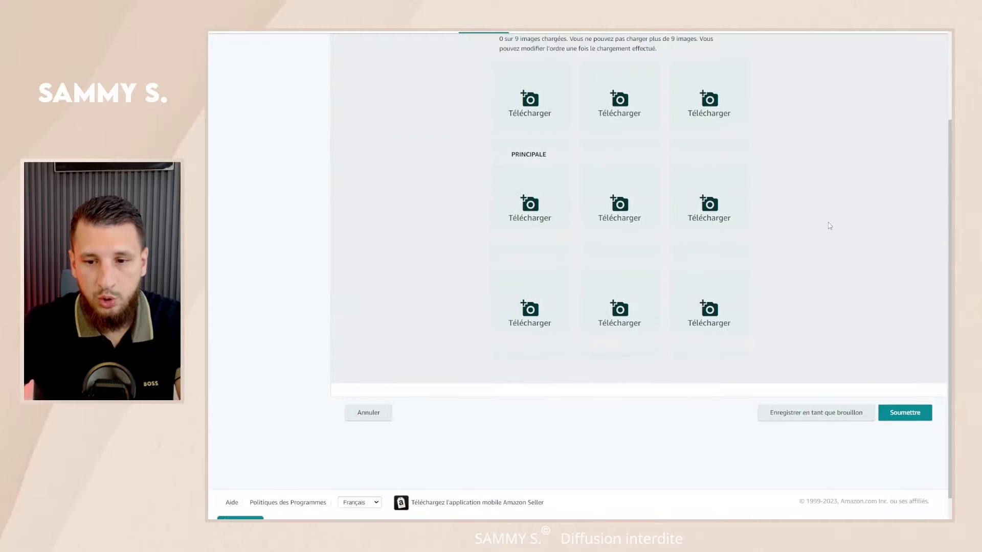
Display all attributes of the listing instead of only the recommended ones and look through the extended form
scroll(829, 226, up, 4)
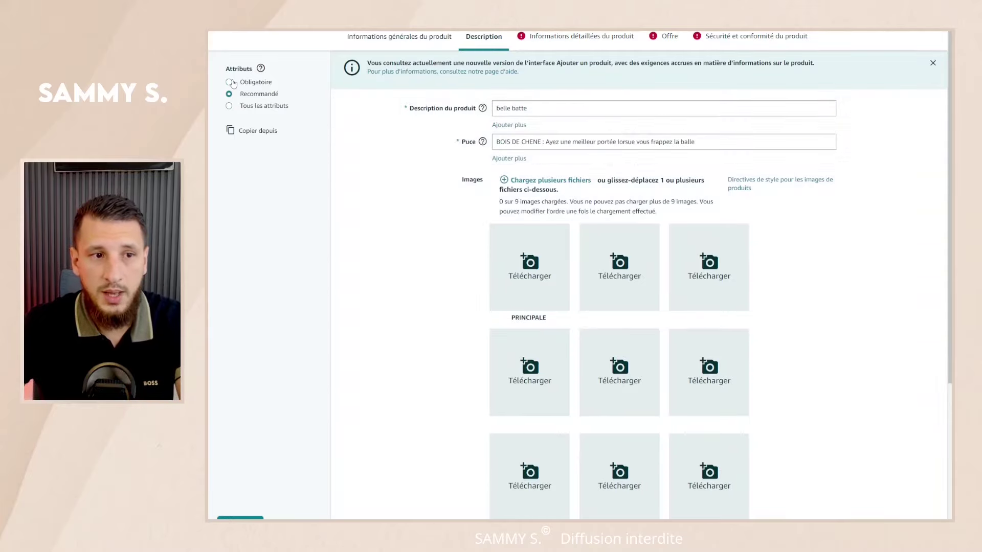
click(228, 107)
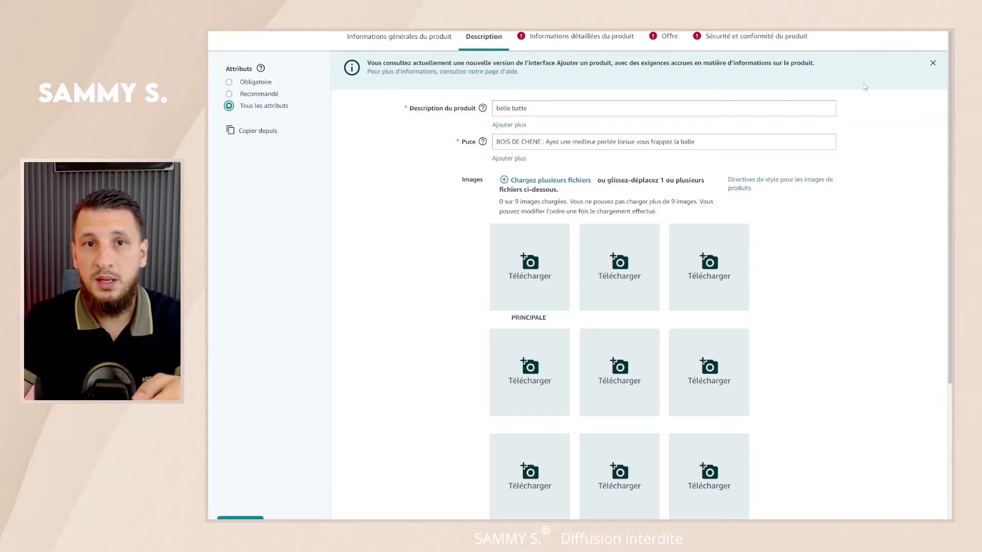
scroll(873, 256, down, 15)
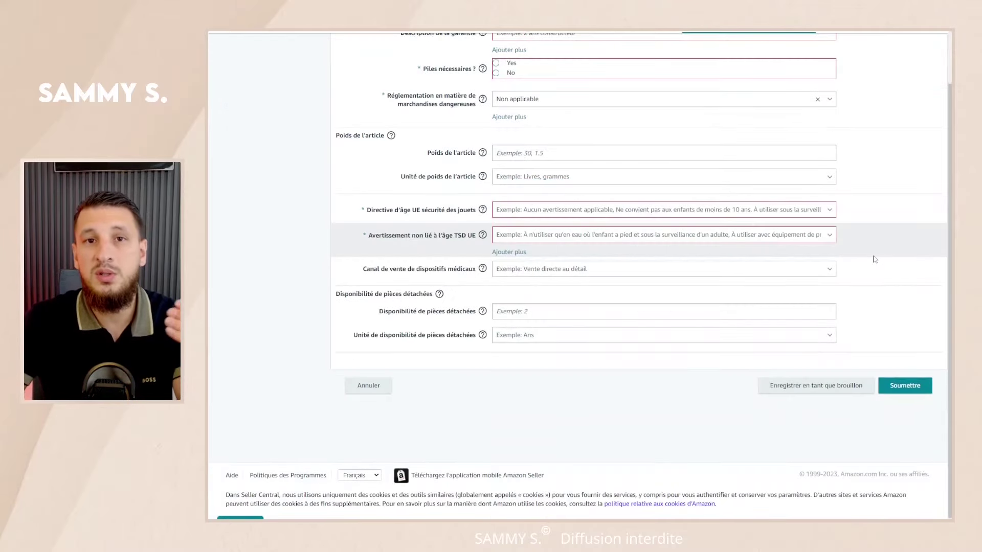